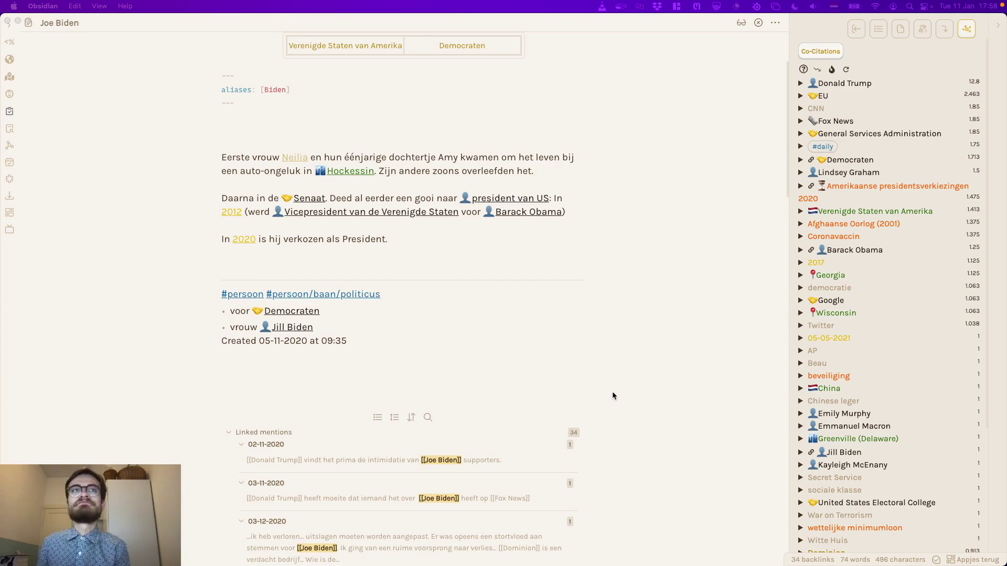
# - Expand the Donald Trump entry in the Joe Biden note's co-citations and examine its highest-scored excerpts
pyautogui.click(470, 276)
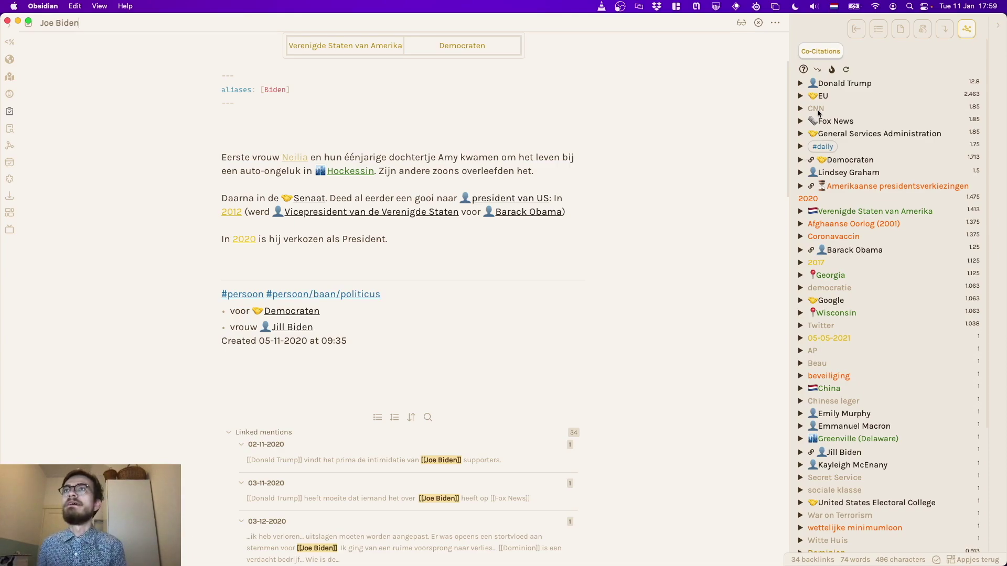
pyautogui.click(801, 83)
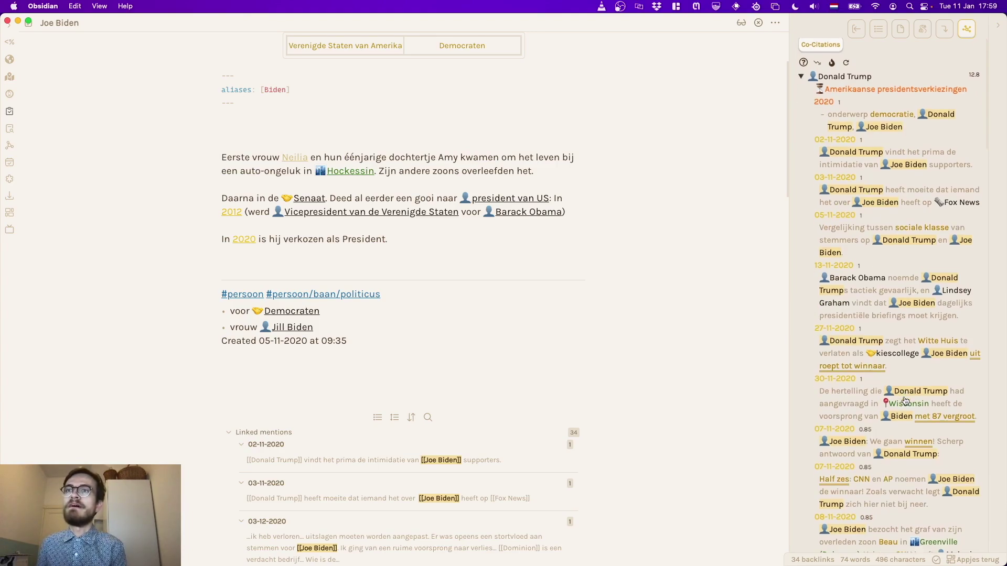
pyautogui.scroll(-2, 900, 392)
pyautogui.scroll(-10, 909, 436)
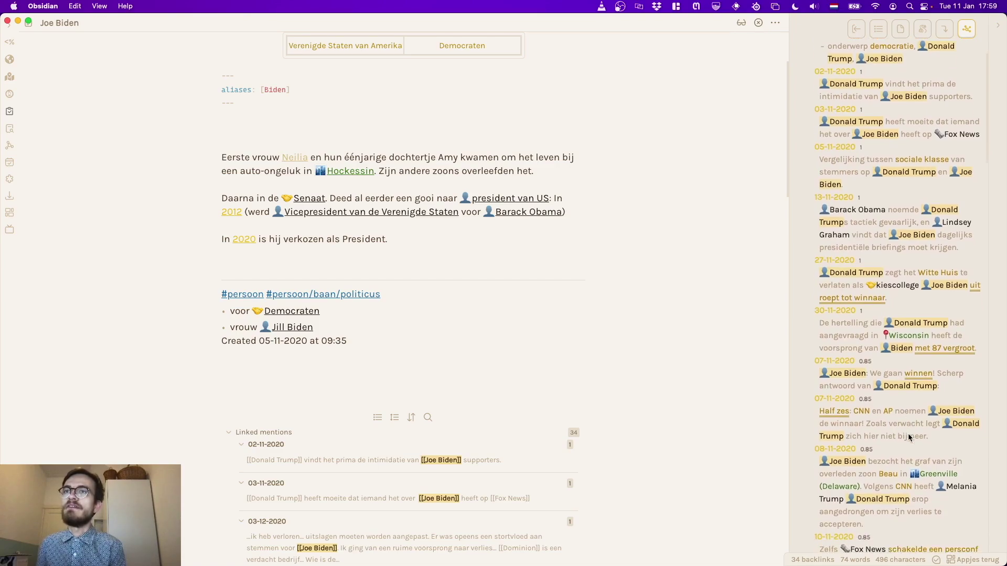
pyautogui.scroll(9, 903, 422)
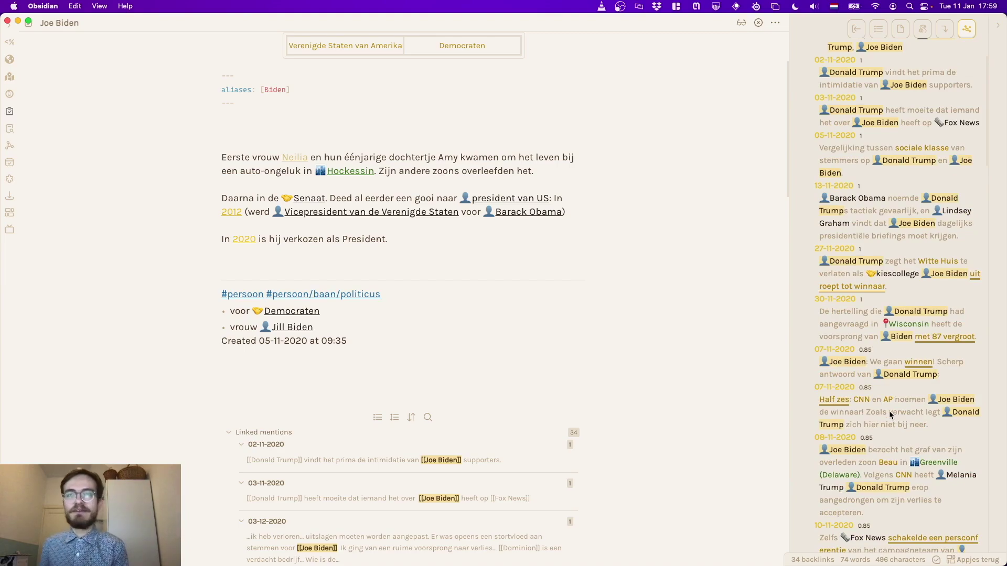
pyautogui.scroll(3, 891, 412)
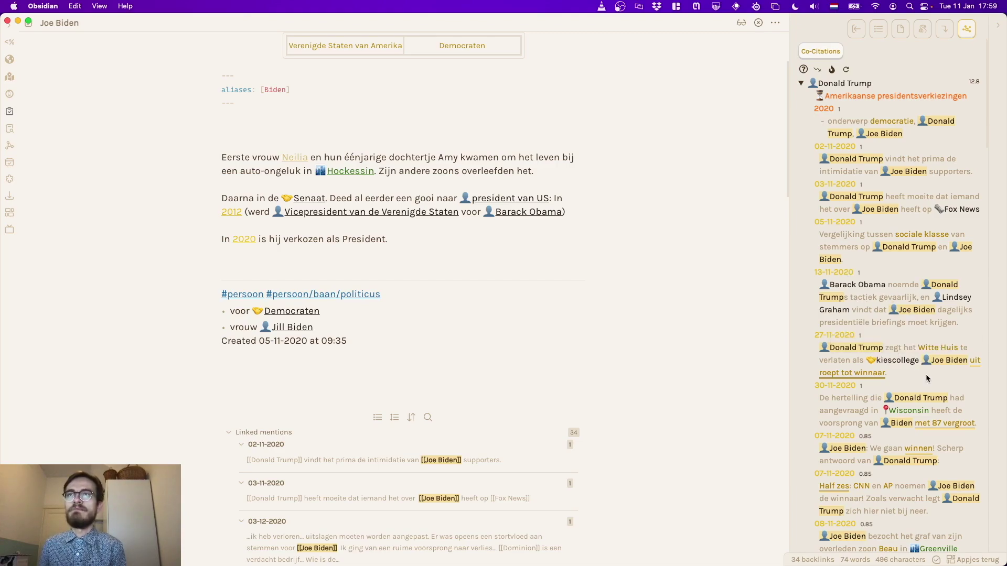
pyautogui.scroll(-1, 868, 409)
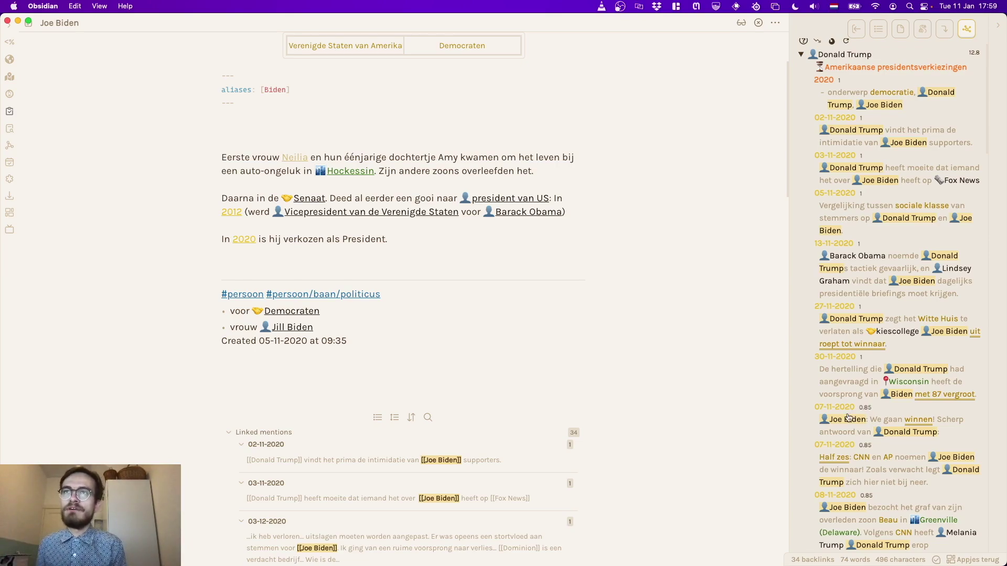
pyautogui.scroll(-1, 886, 428)
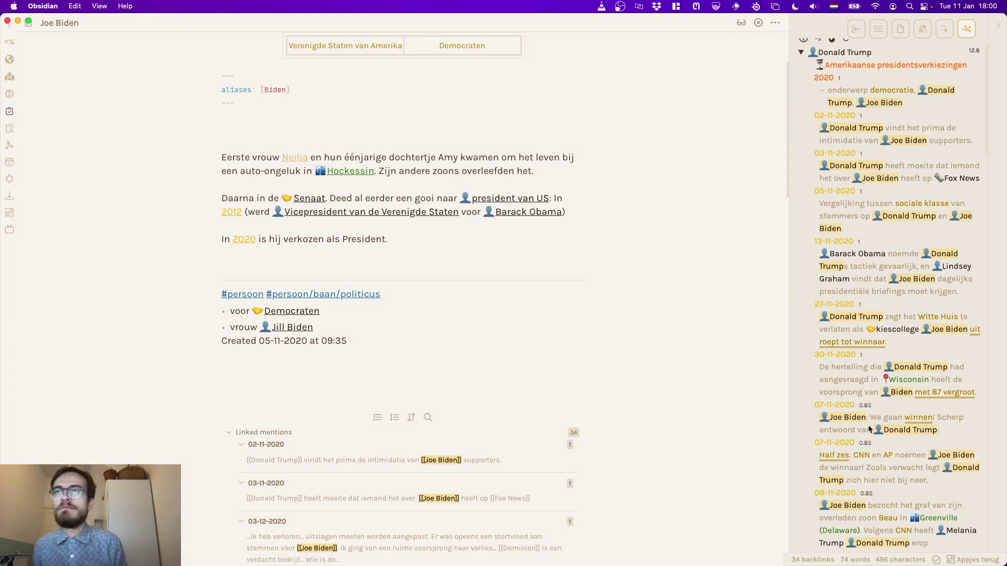
# - Read the lower-scored Donald Trump excerpts through to the end of the entry and collapse it
pyautogui.scroll(-10, 868, 428)
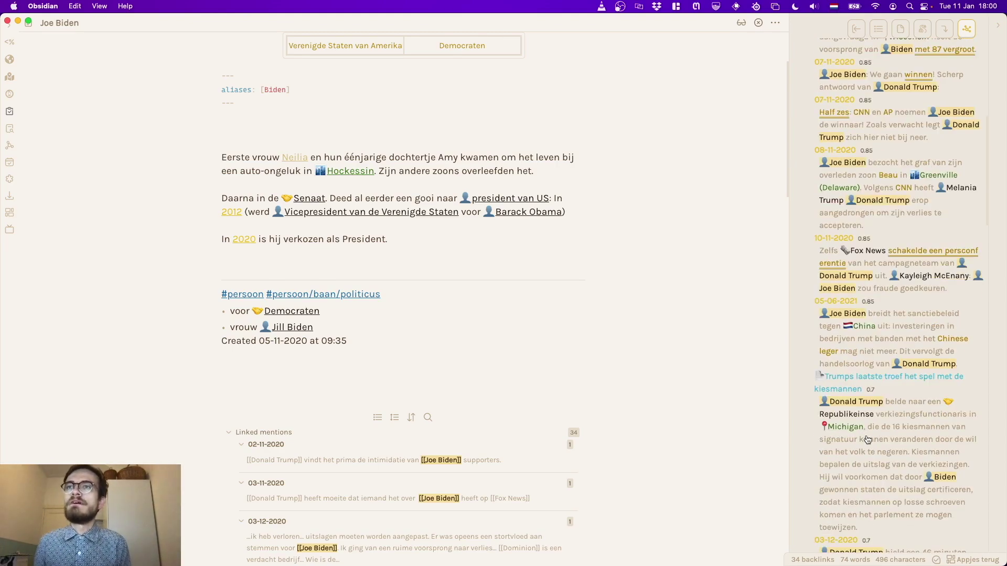
pyautogui.scroll(-2, 882, 307)
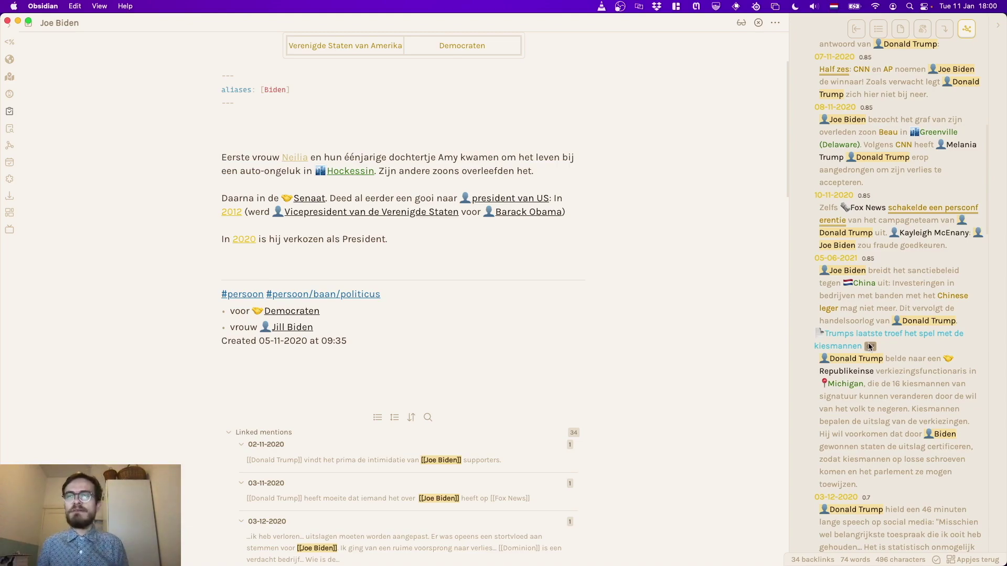
pyautogui.scroll(-10, 868, 347)
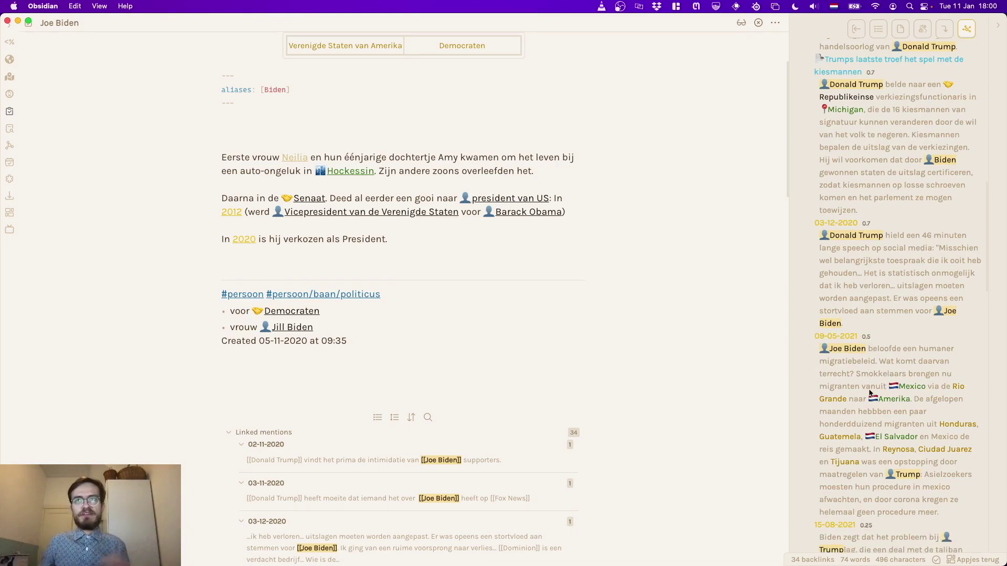
pyautogui.scroll(-9, 871, 388)
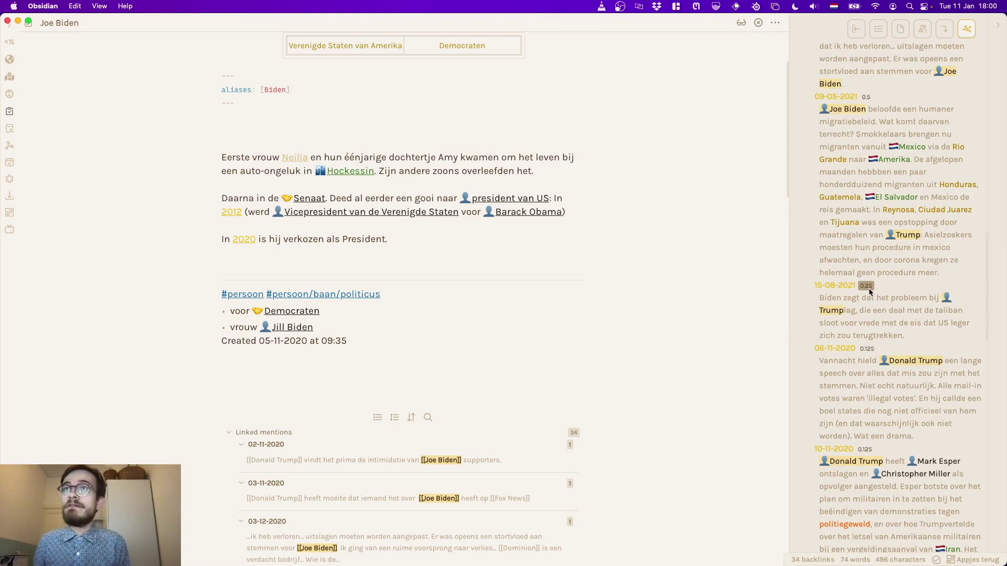
pyautogui.scroll(-1, 890, 345)
pyautogui.scroll(-5, 890, 345)
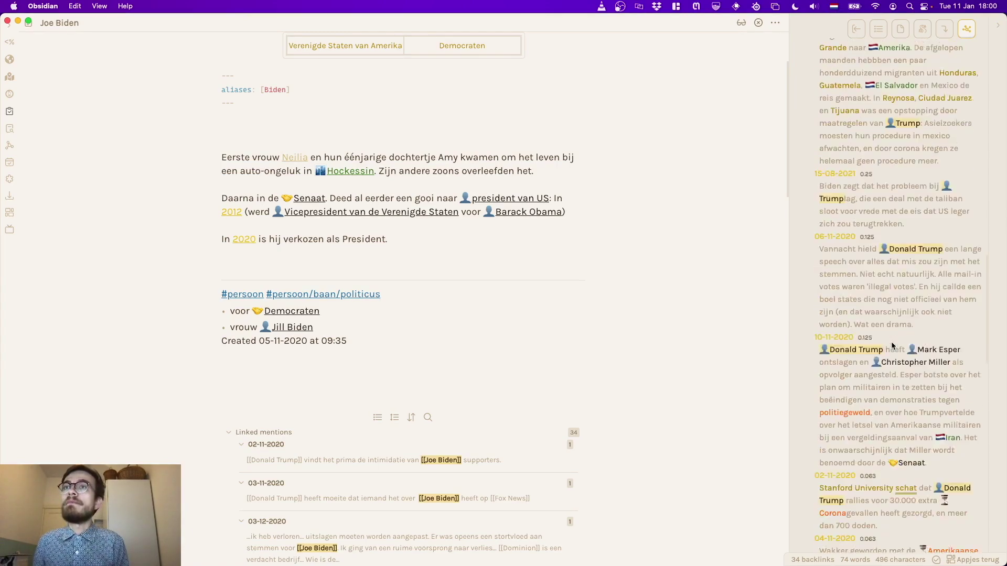
pyautogui.scroll(-3, 896, 304)
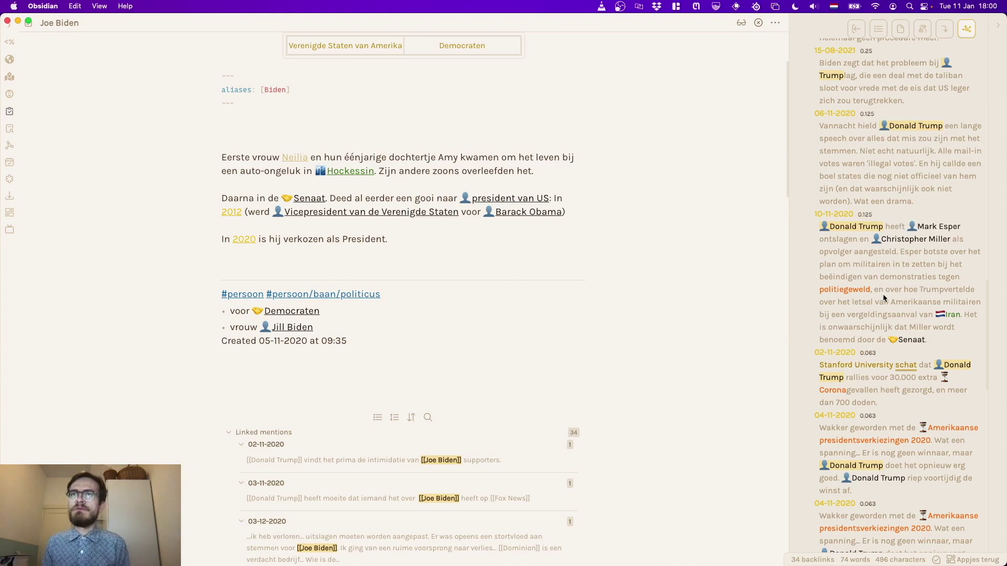
pyautogui.scroll(-10, 884, 298)
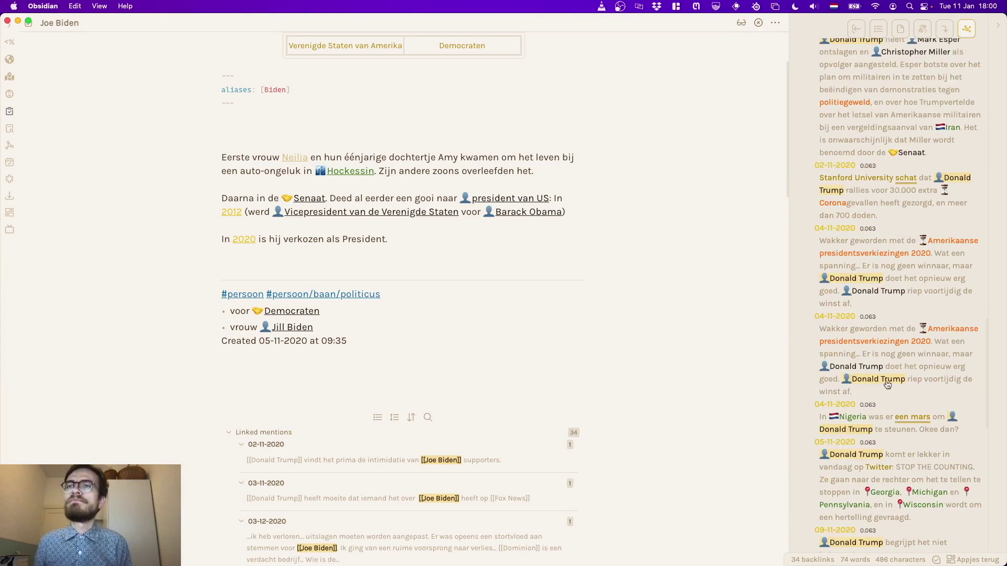
pyautogui.scroll(5, 885, 432)
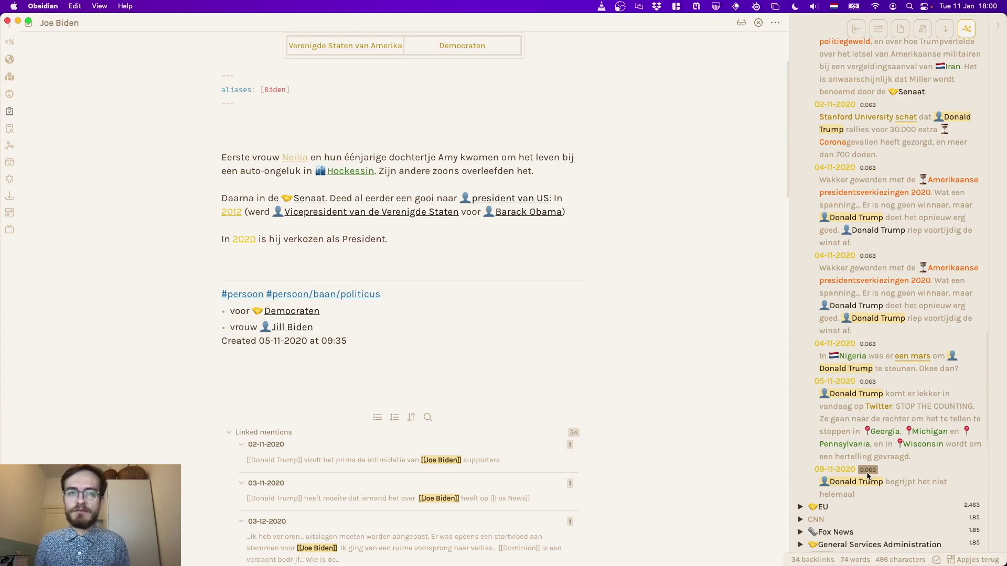
pyautogui.scroll(8, 883, 438)
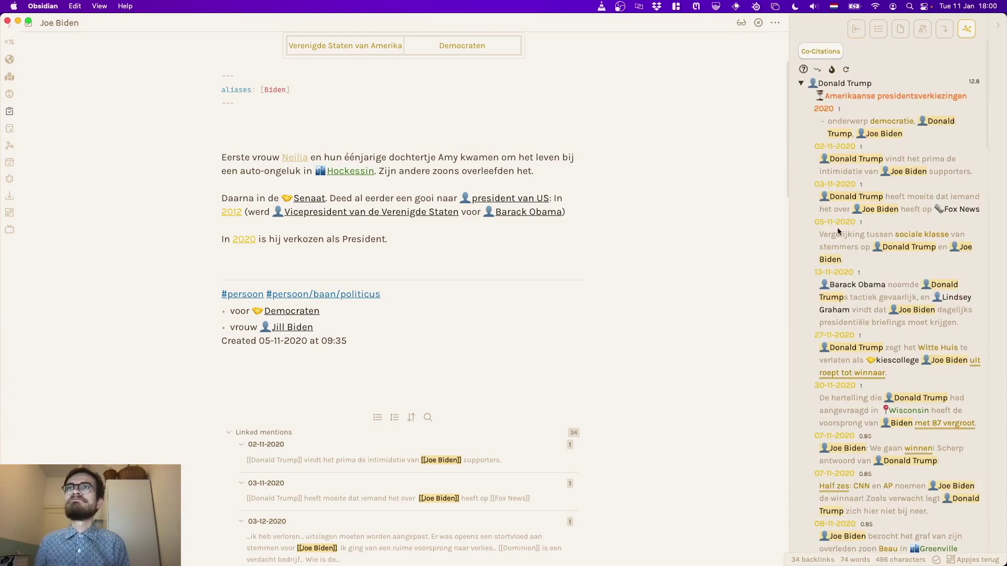
pyautogui.click(800, 83)
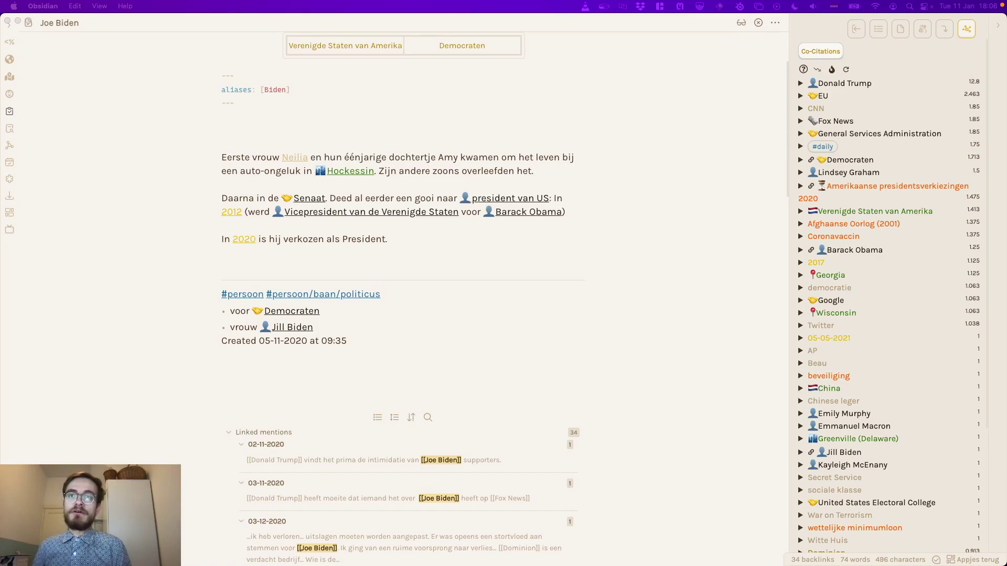
# - Freeze the co-citation results and open the Democraten excerpt from the note "Trumps laatste troef het spel met de kiesmannen"
pyautogui.click(739, 104)
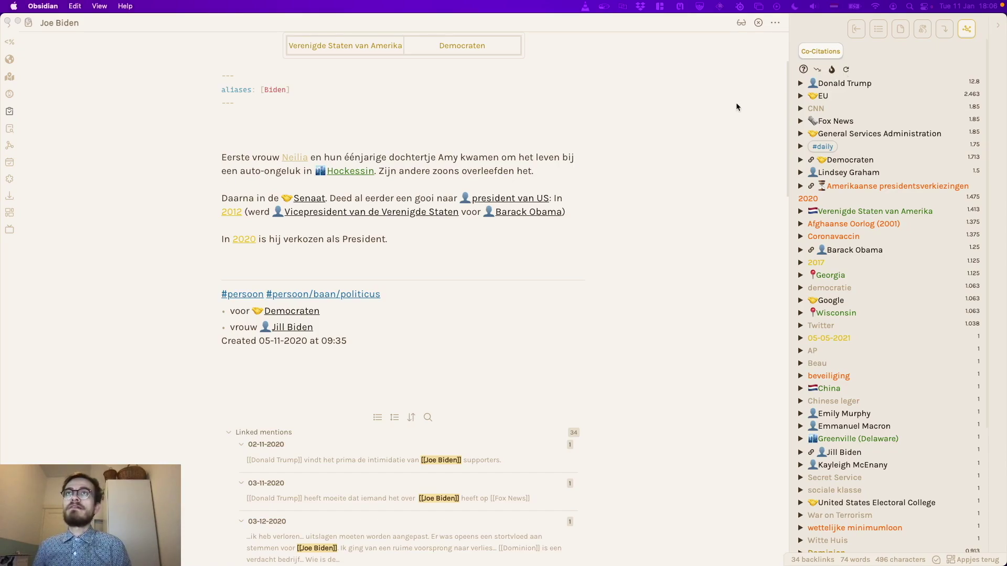
pyautogui.click(832, 71)
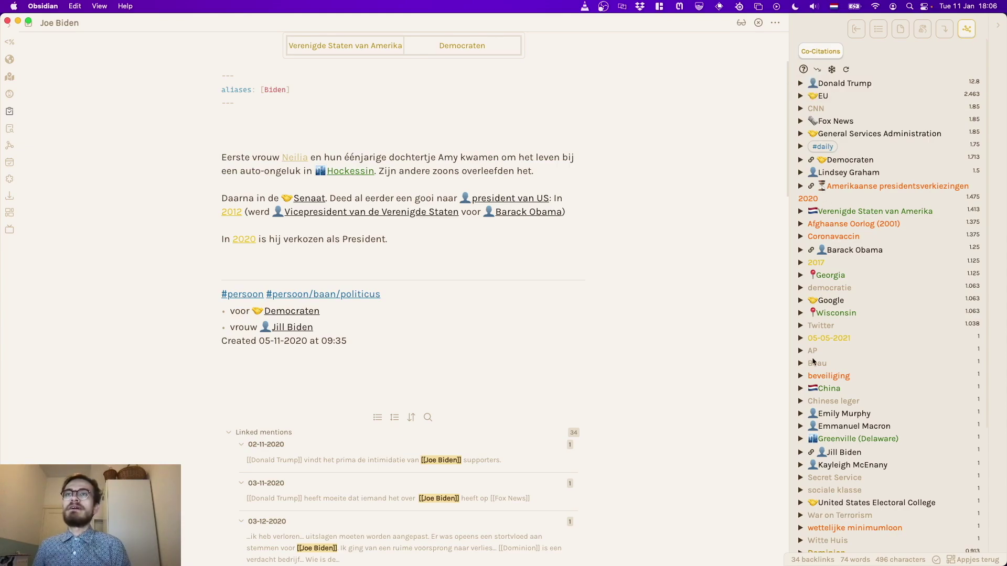
pyautogui.click(800, 159)
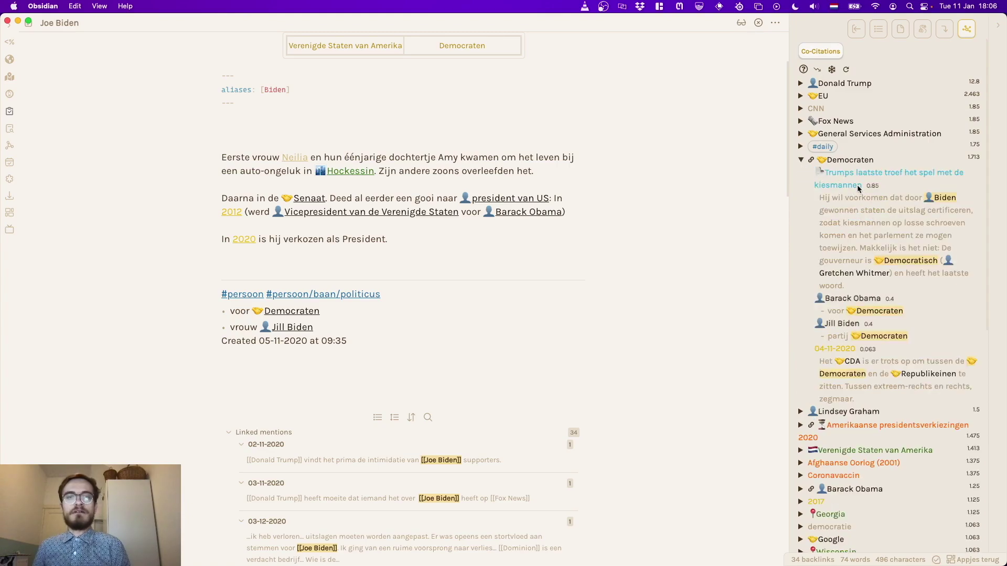
pyautogui.click(867, 231)
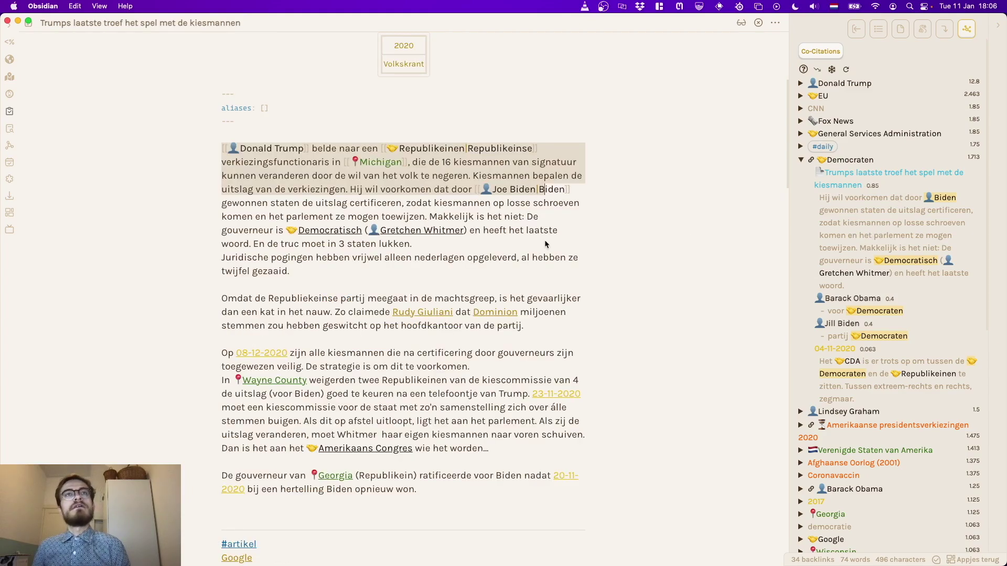
# - Browse the frozen co-citation list, view the China excerpt, and collapse the Democraten and China entries
pyautogui.scroll(-10, 860, 314)
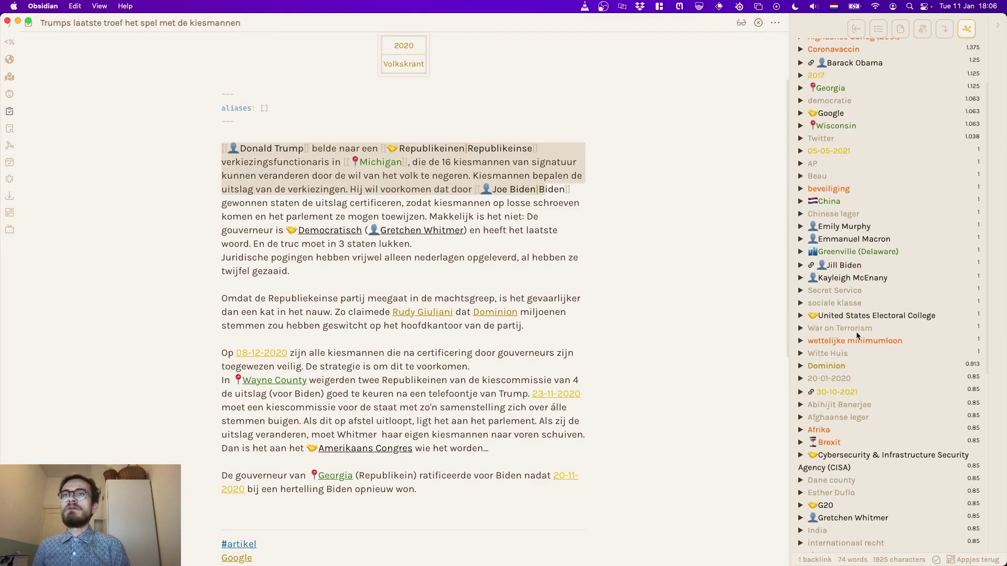
pyautogui.scroll(10, 856, 334)
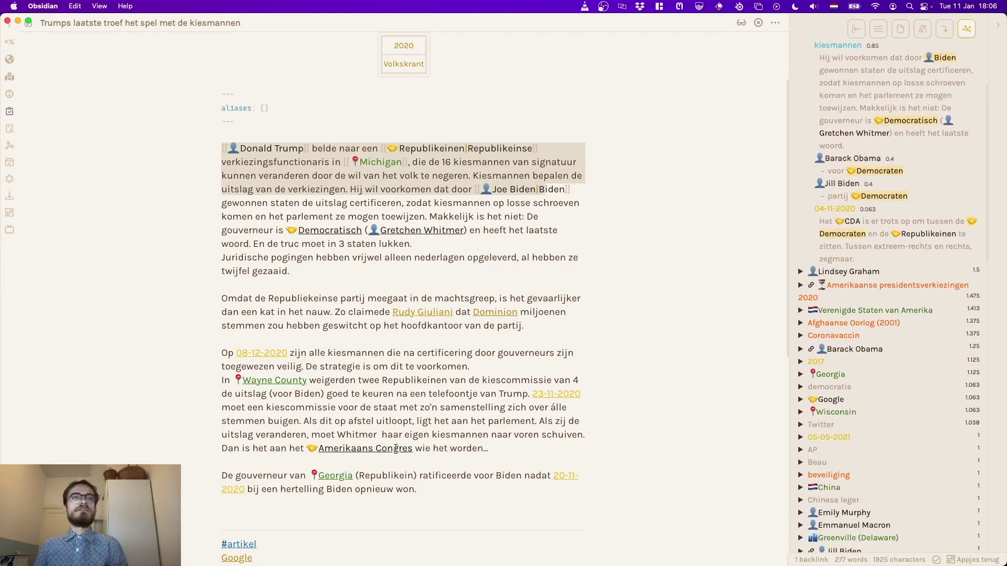
pyautogui.scroll(-2, 840, 332)
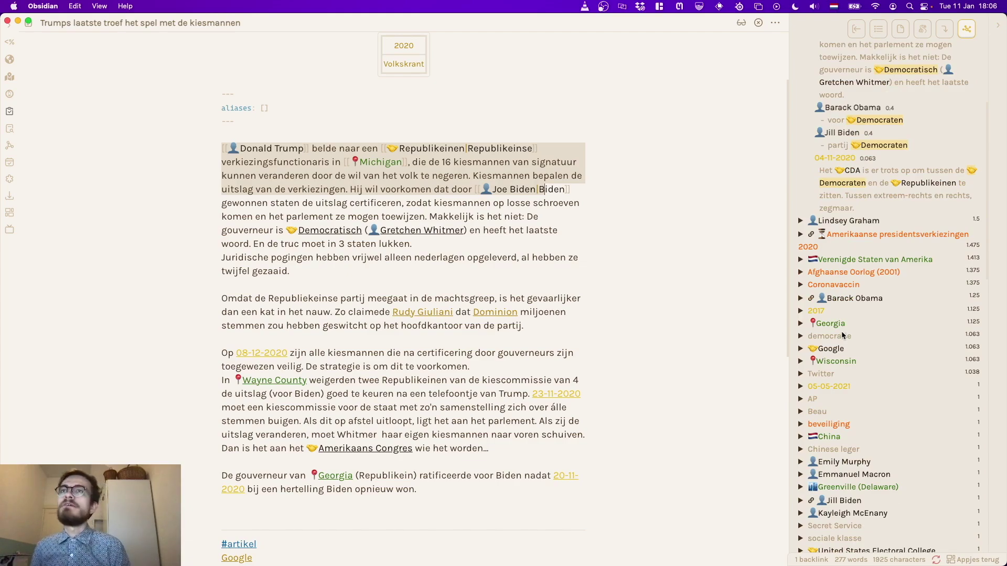
pyautogui.scroll(-4, 848, 261)
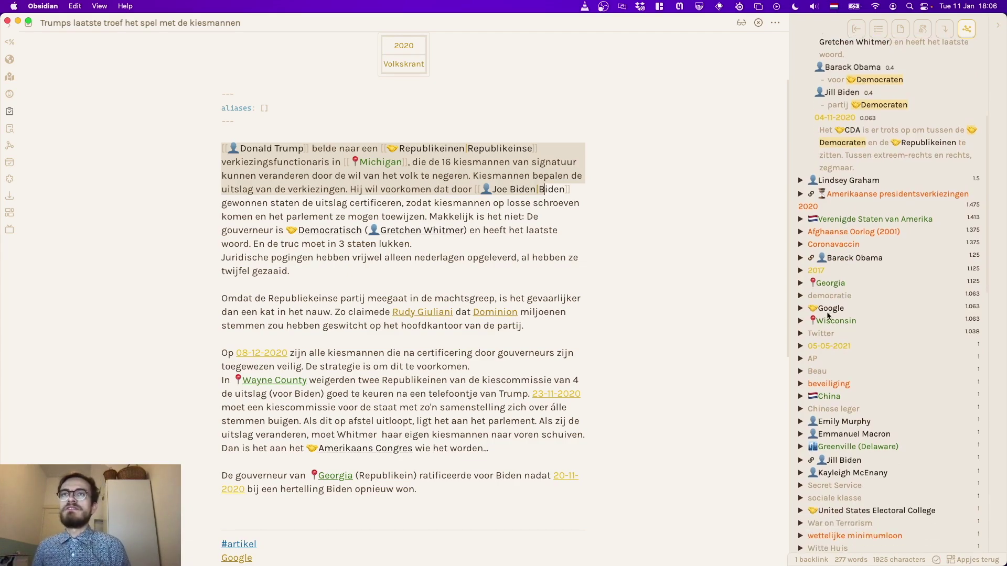
pyautogui.scroll(-6, 842, 310)
pyautogui.scroll(1, 818, 252)
pyautogui.click(801, 206)
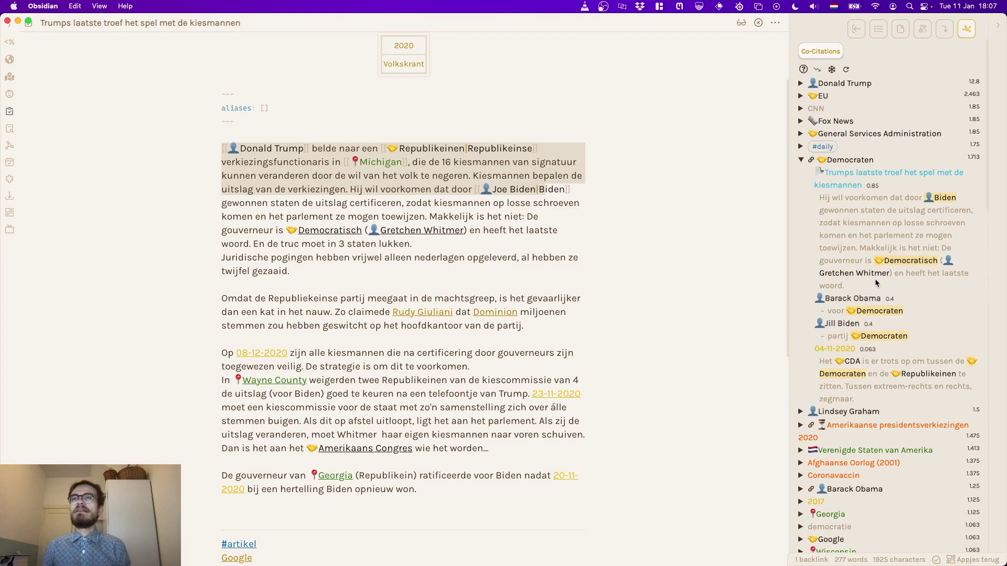
pyautogui.click(801, 160)
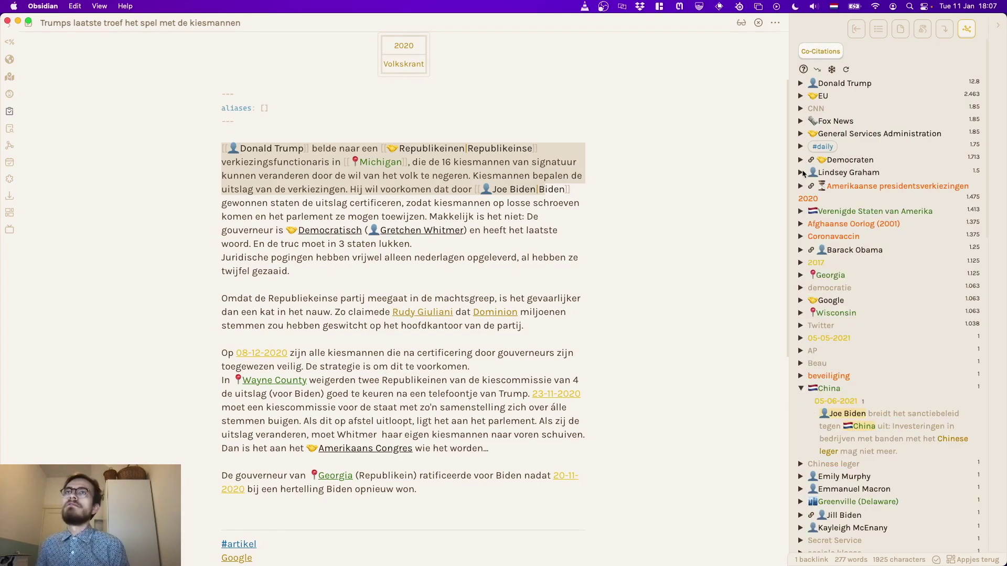
pyautogui.click(801, 389)
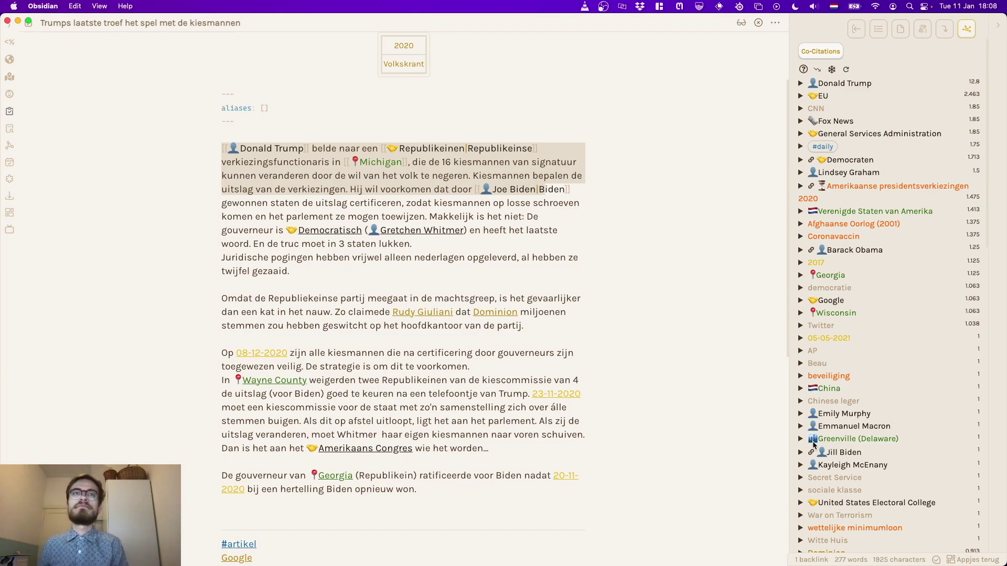
# - Switch to the Second-Brain vault window and view the excerpts under the human note's brain co-citation
pyautogui.press('super+grave')
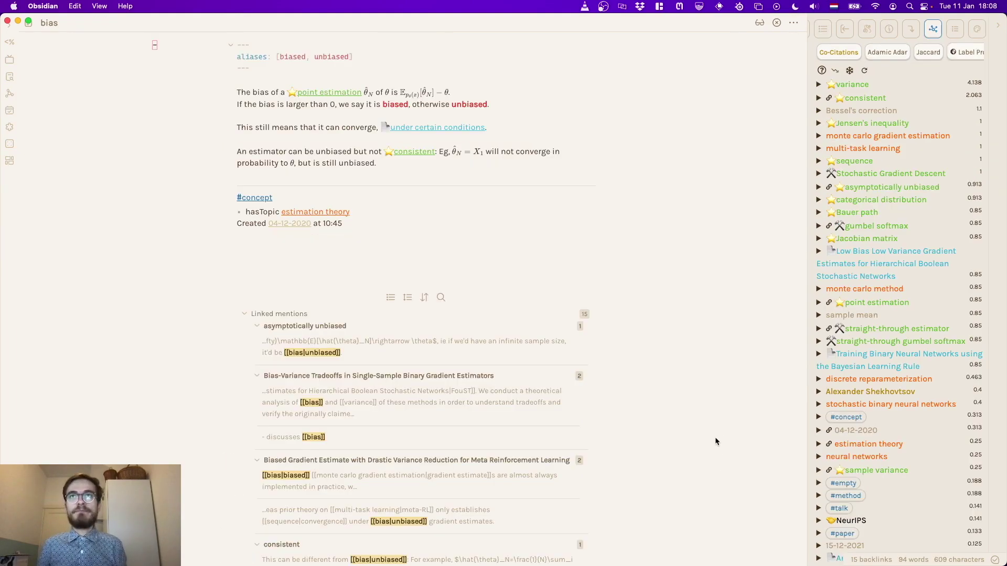
pyautogui.press('super+grave')
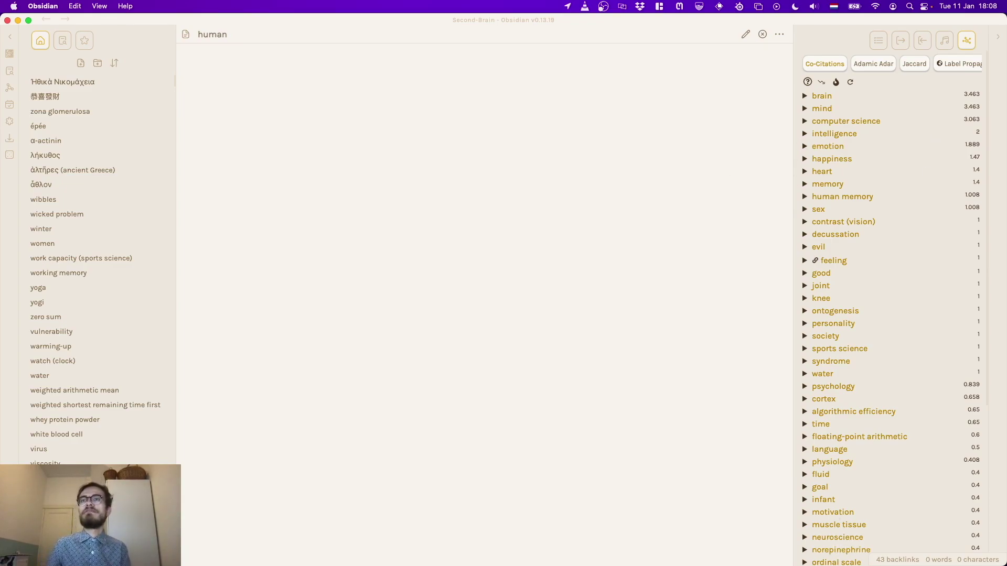
pyautogui.click(805, 97)
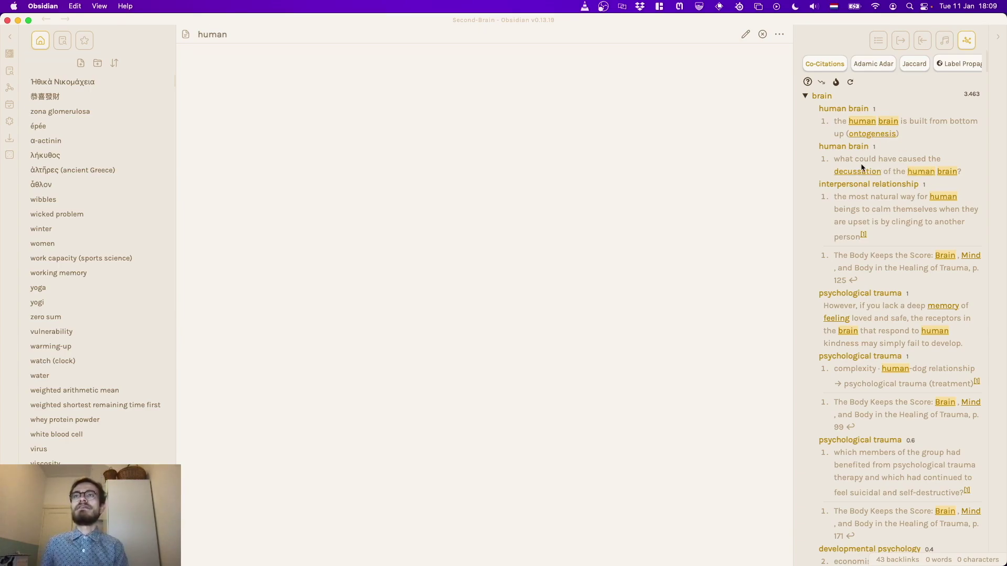
pyautogui.click(806, 97)
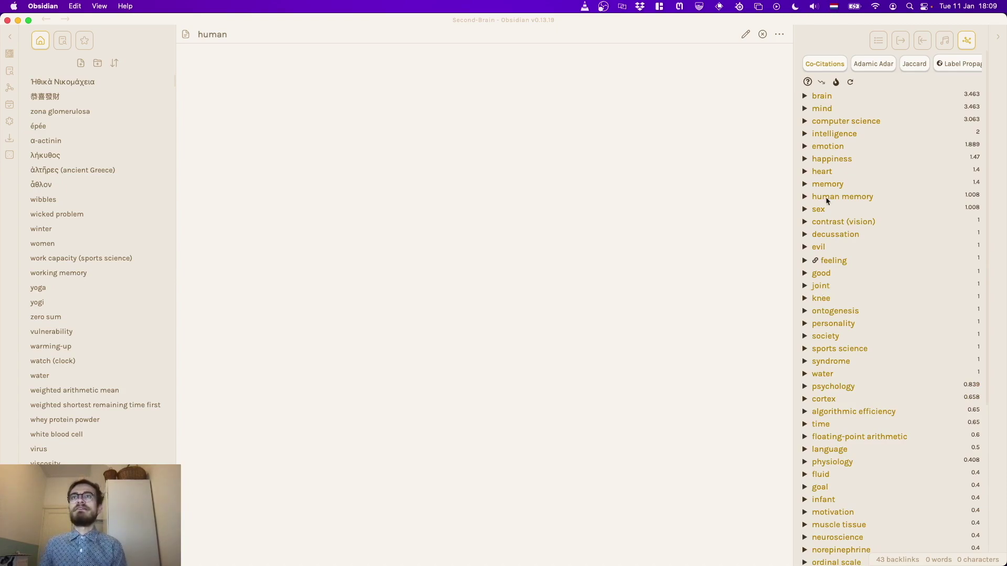
# - Open the happiness note from the co-citations and examine the excerpts under its mind entry
pyautogui.click(832, 160)
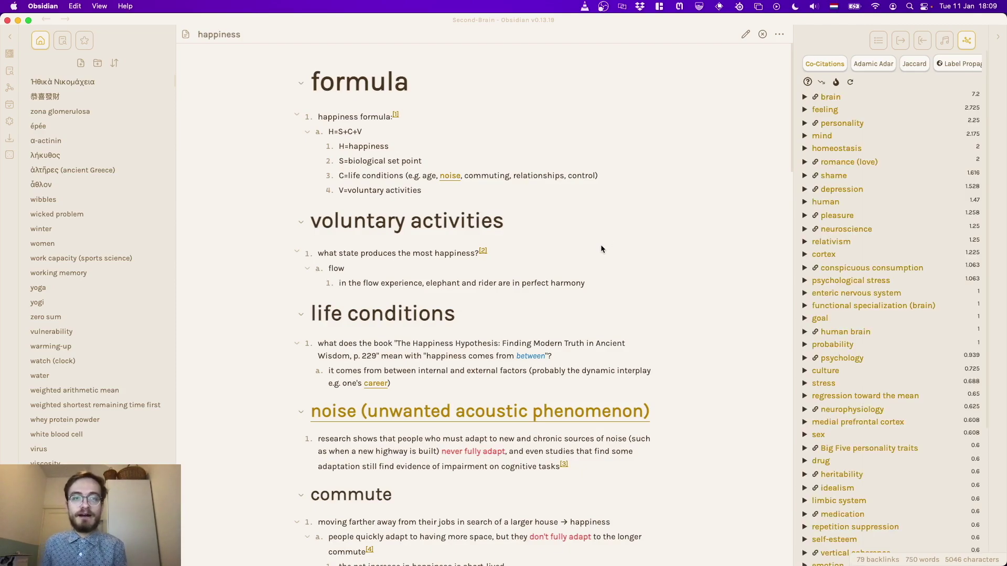
pyautogui.click(805, 137)
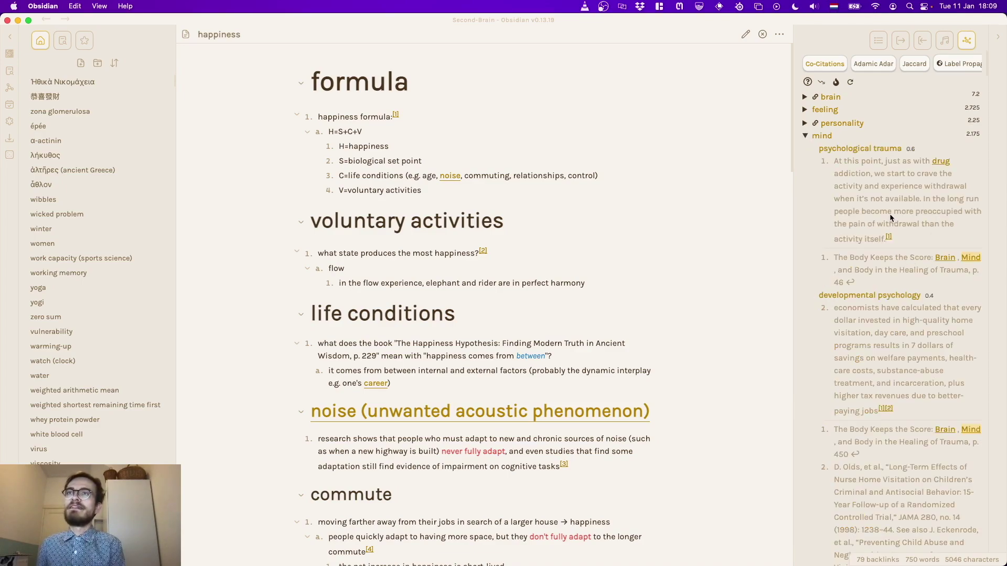
pyautogui.scroll(-15, 890, 216)
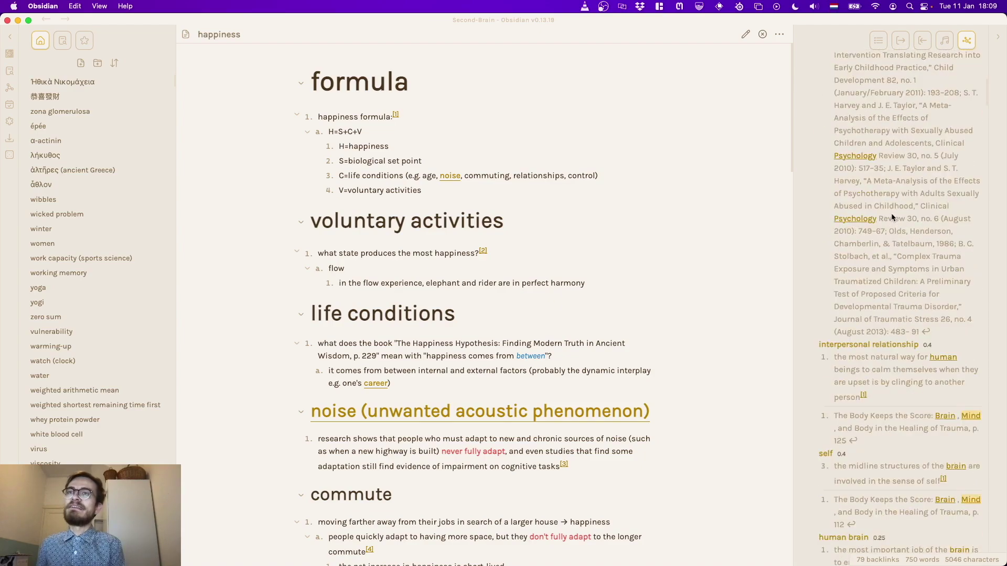
# - Finish viewing the happiness note's mind excerpts, then view the personality co-citation and collapse both entries
pyautogui.scroll(-1, 891, 213)
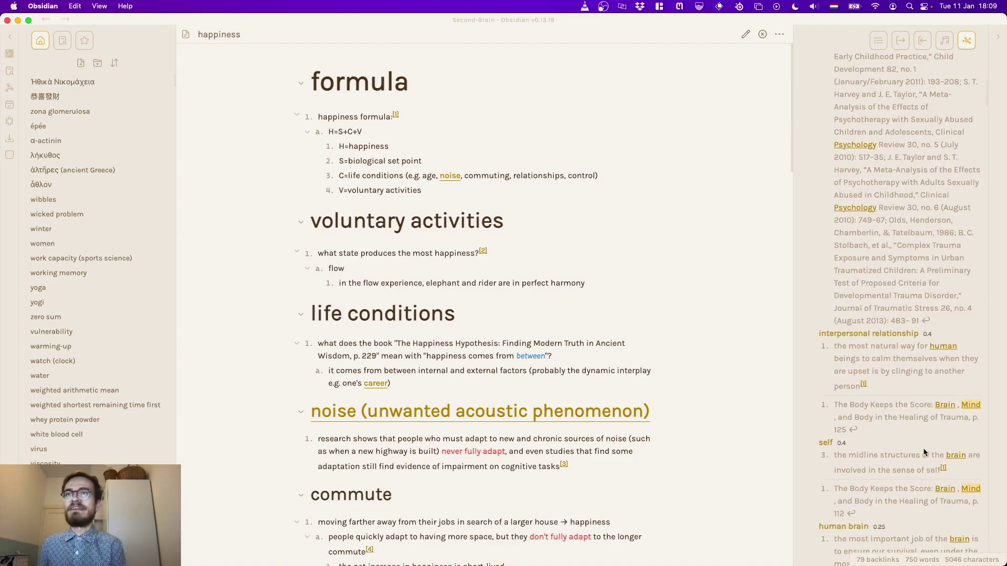
pyautogui.scroll(15, 923, 452)
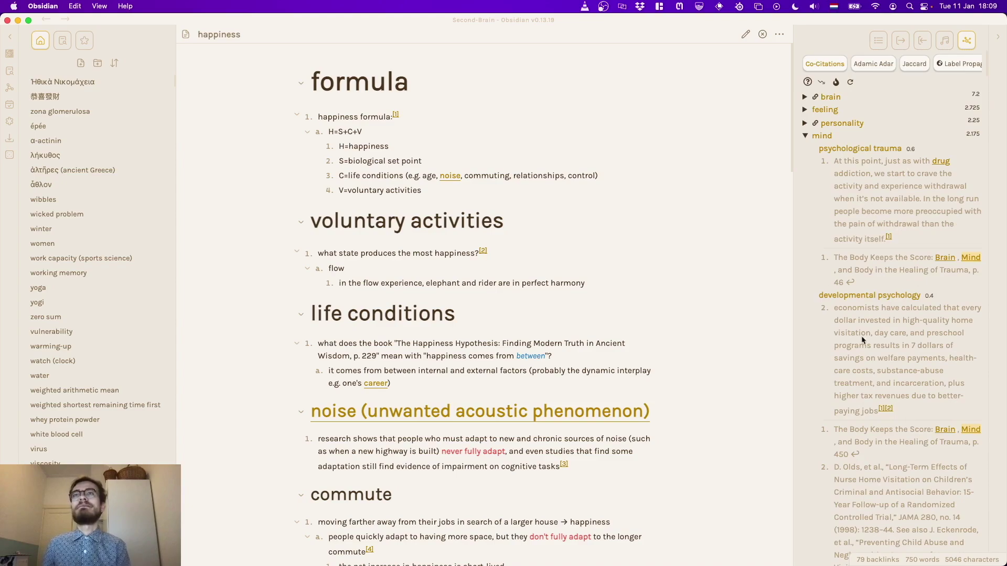
pyautogui.click(805, 135)
pyautogui.click(804, 123)
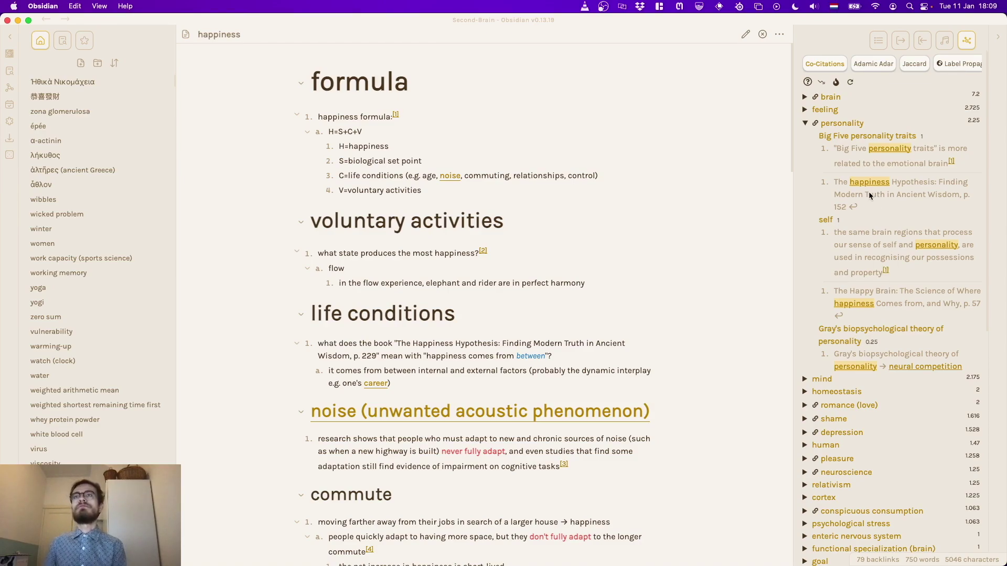
pyautogui.click(804, 123)
# - View the excerpts under the happiness note's brain co-citation, collapse them and open the feeling note from the list
pyautogui.click(805, 97)
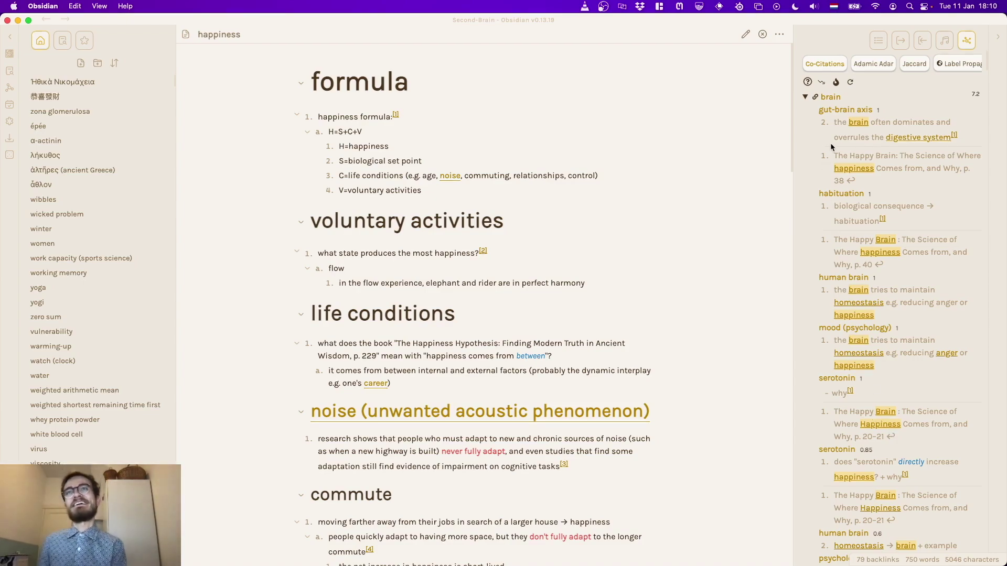
pyautogui.click(806, 97)
pyautogui.click(825, 109)
pyautogui.click(826, 109)
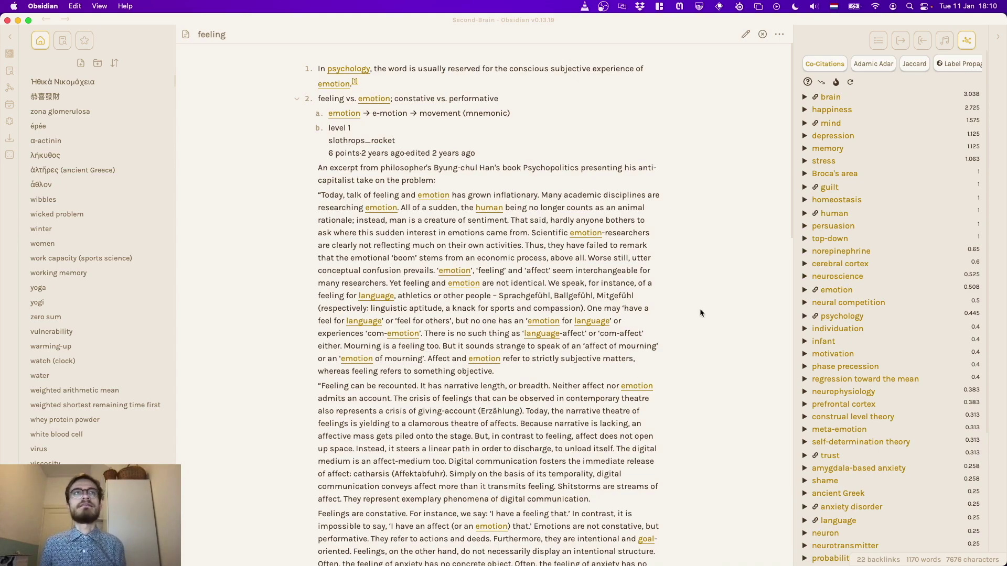
# - Switch to the vault window with the bias note and open its variance excerpt from "Bias-Variance Tradeoffs in Single-Sample Binary Gradient Estimators"
pyautogui.press('super+grave')
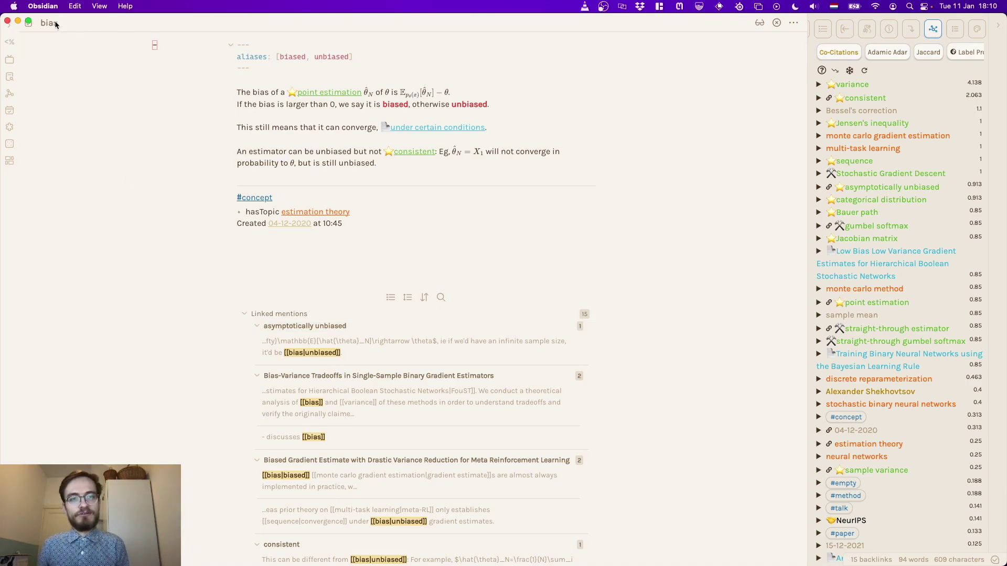
pyautogui.click(819, 85)
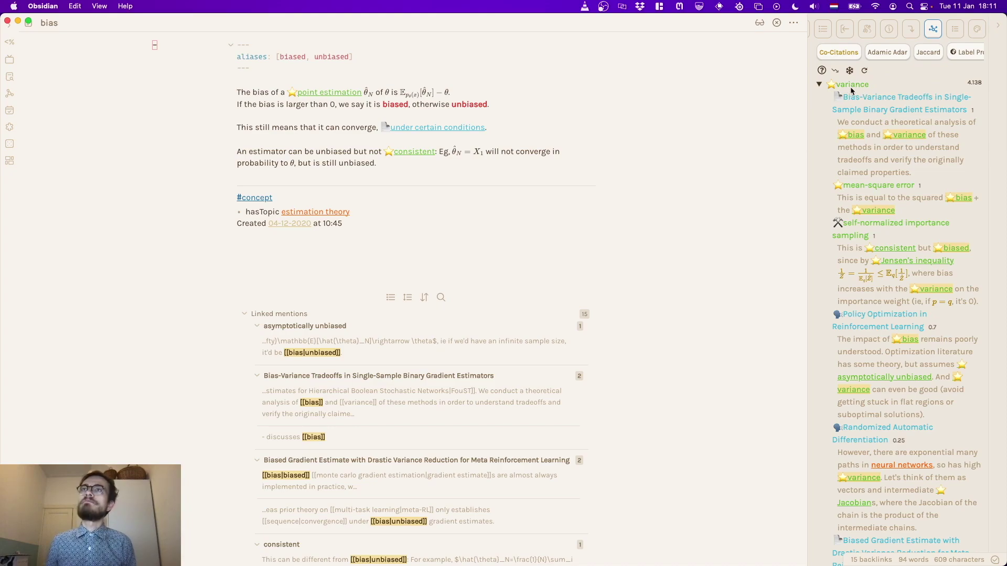
pyautogui.click(876, 155)
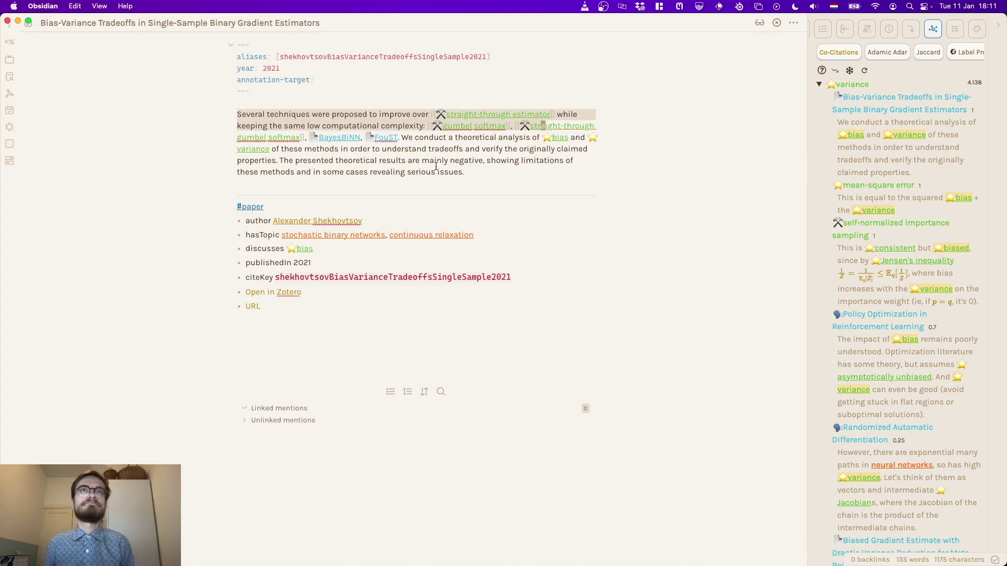
pyautogui.click(471, 187)
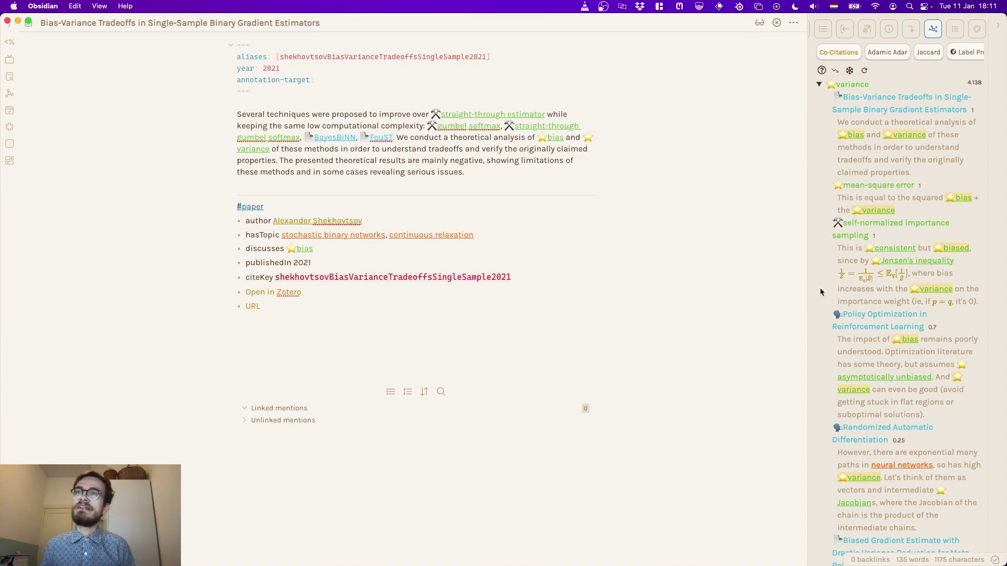
# - Look through the remaining scored excerpts under the variance co-citation and collapse the entry
pyautogui.scroll(-1, 927, 261)
pyautogui.scroll(-1, 926, 261)
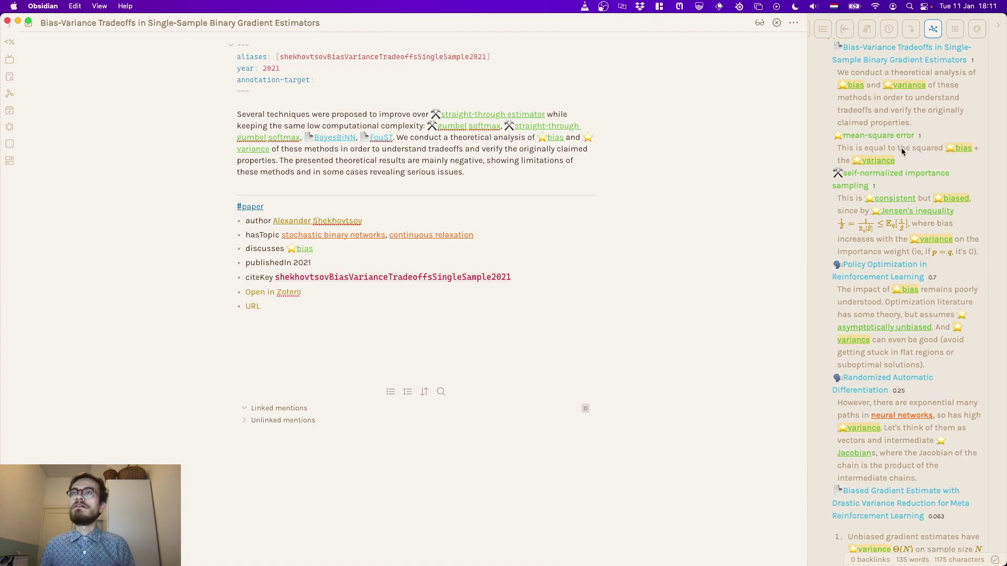
pyautogui.scroll(-4, 917, 380)
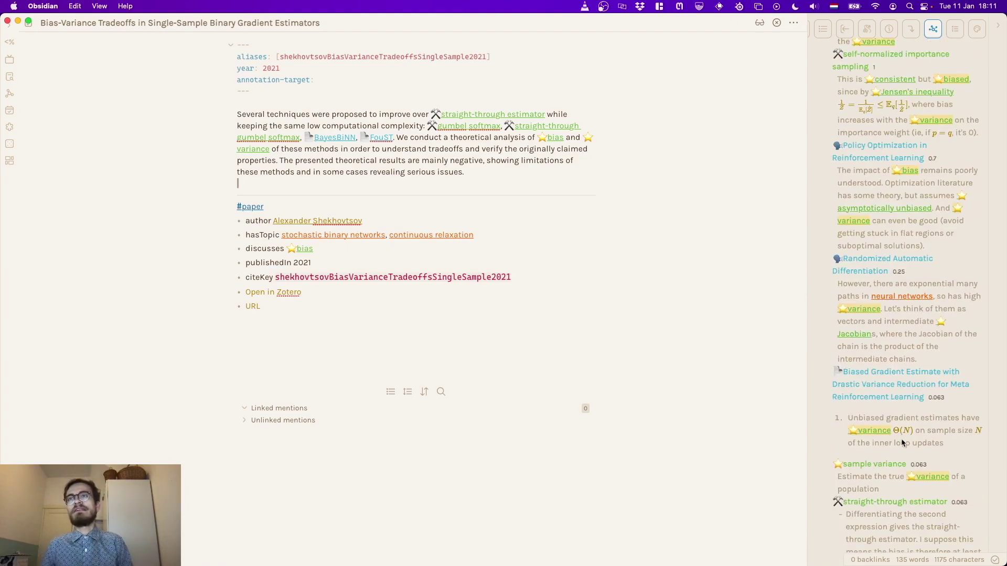
pyautogui.scroll(6, 894, 291)
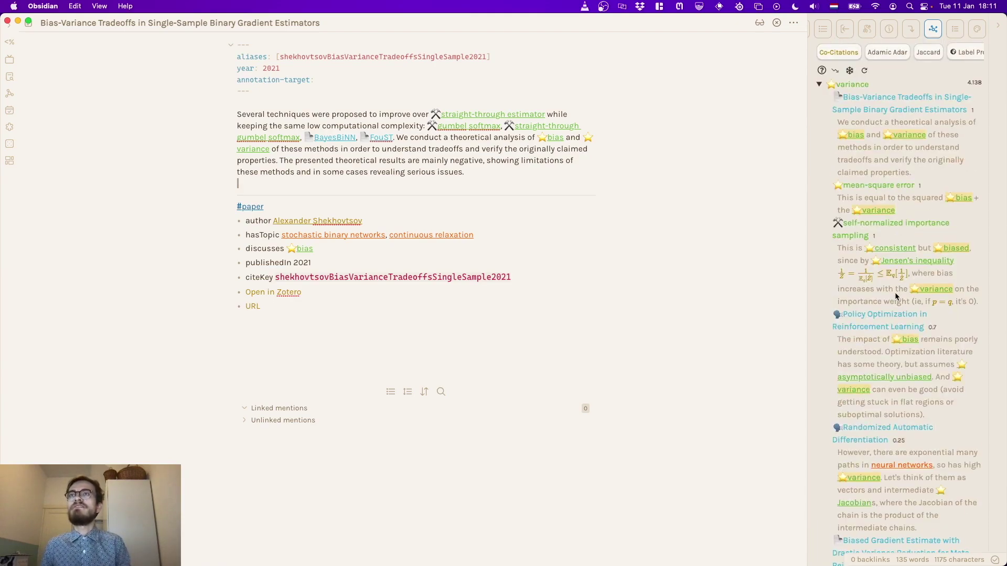
pyautogui.click(819, 85)
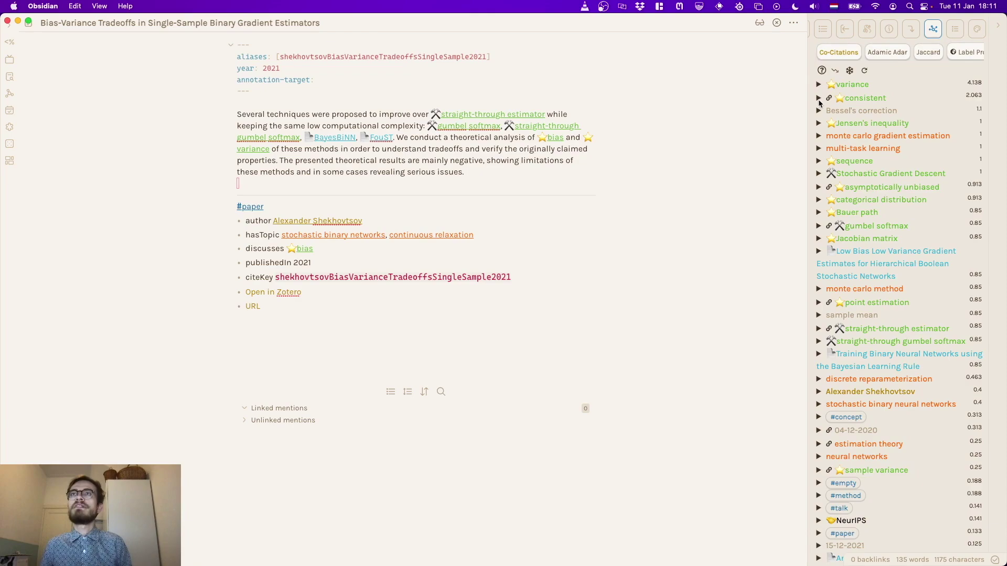
# - View the excerpts under the consistent and Jensen's inequality co-citations, collapsing each entry after reading
pyautogui.click(818, 99)
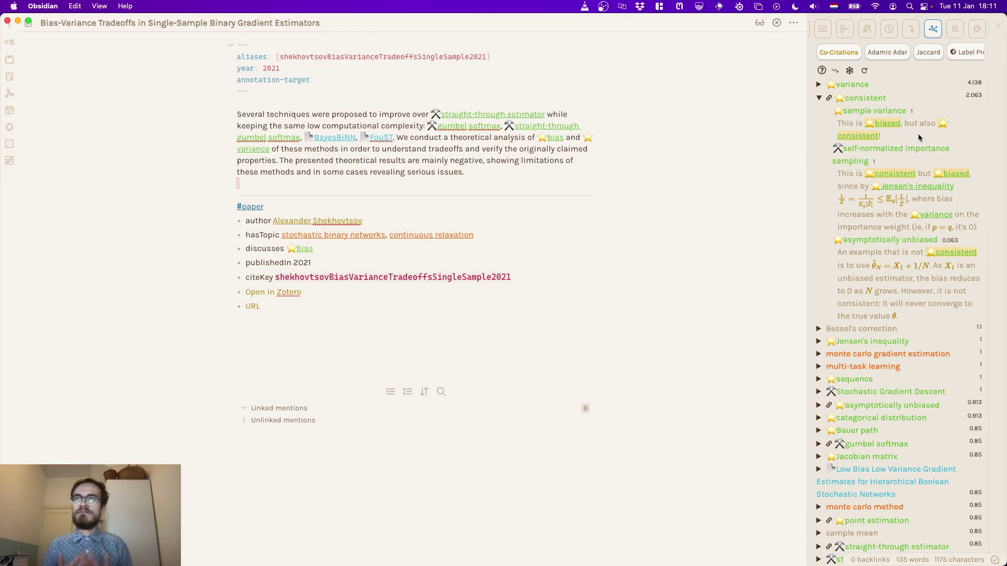
pyautogui.click(818, 98)
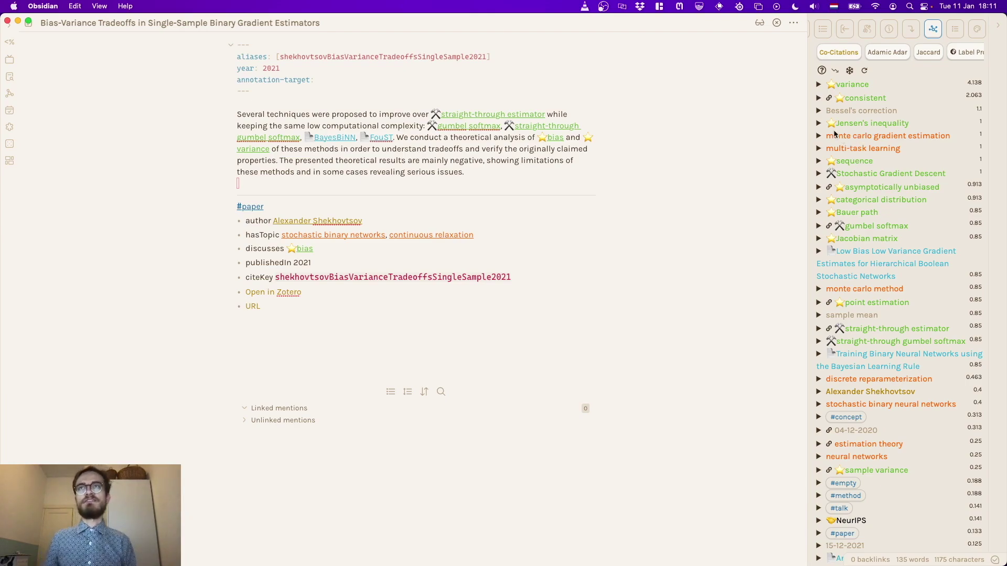
pyautogui.click(818, 124)
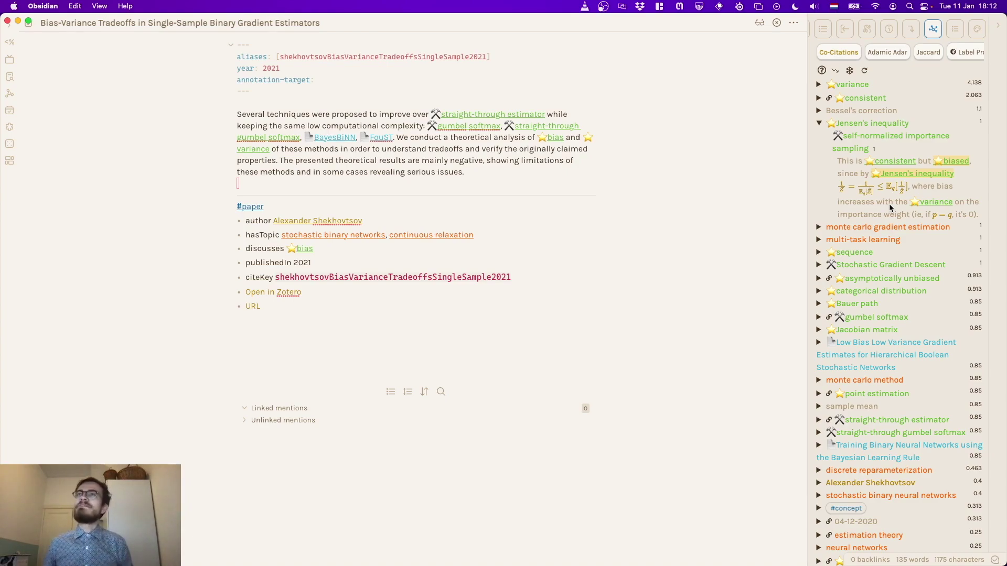
pyautogui.click(818, 124)
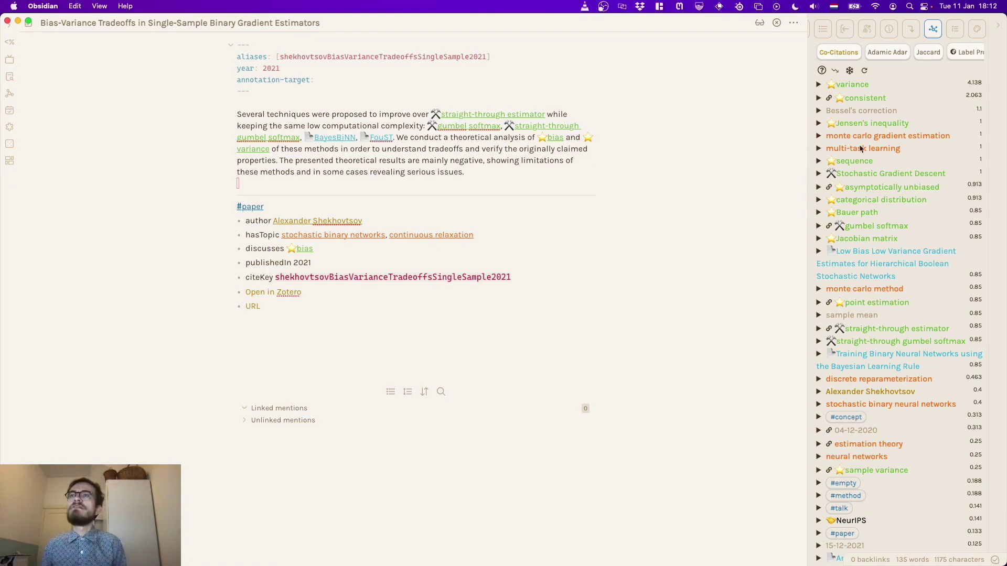
# - Browse the collapsed co-citation list from variance down to the lower-scored notes and tags
pyautogui.scroll(-2, 873, 205)
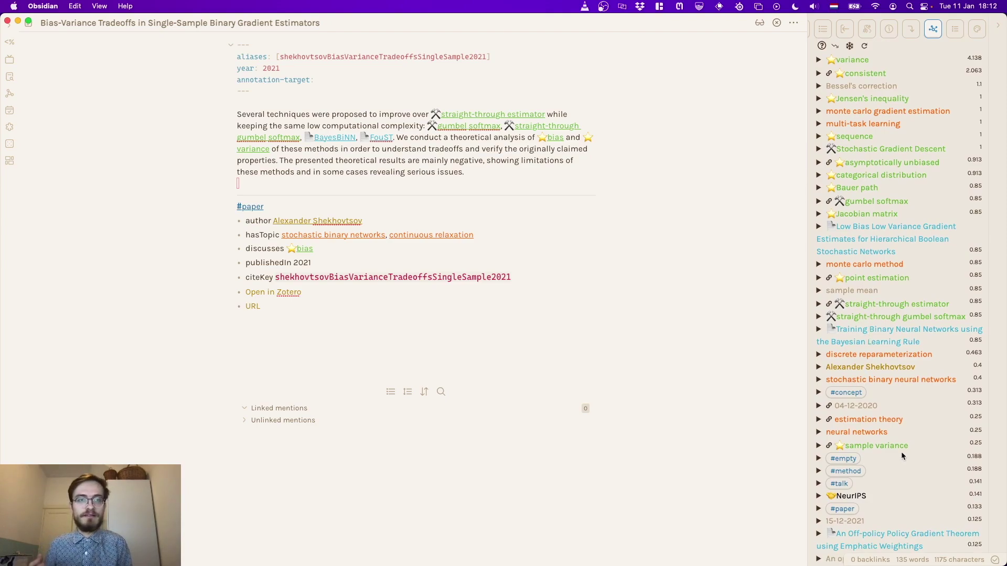
pyautogui.scroll(2, 900, 451)
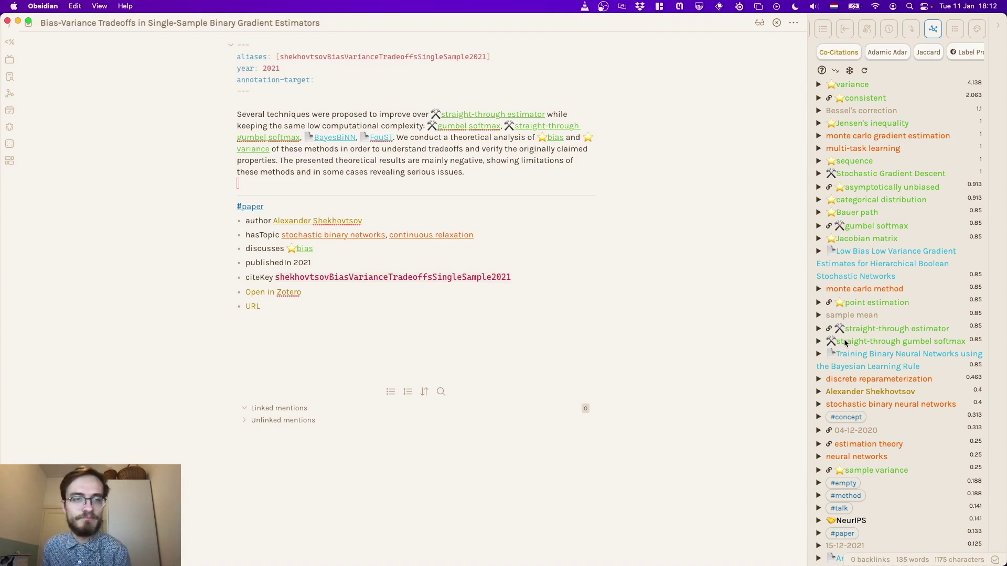
pyautogui.scroll(-1, 876, 341)
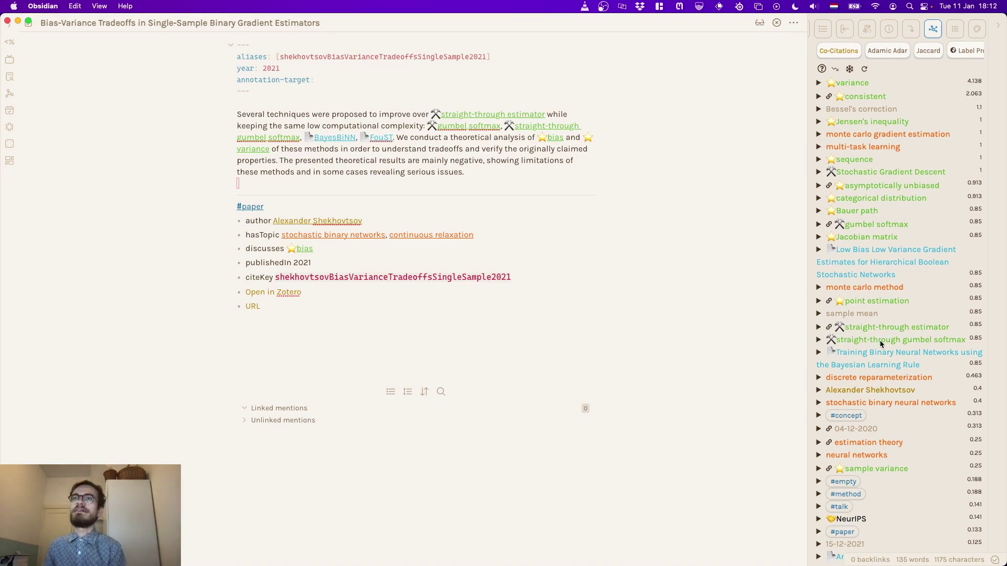